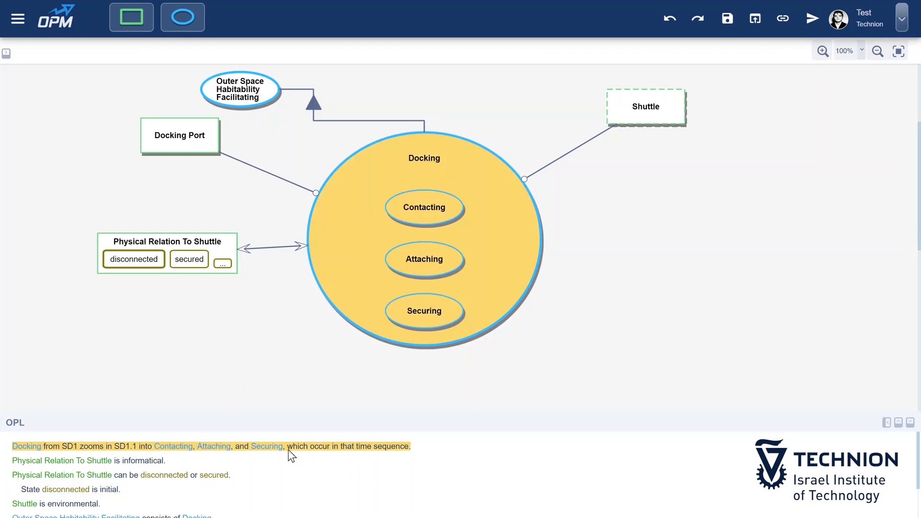
- Remove the effect link between Docking and Physical Relation To Shuttle, and connect Docking Port to Physical Relation To Shuttle with an Exhibition Characterization link
{"action": "left_click", "coordinate": [909, 424]}
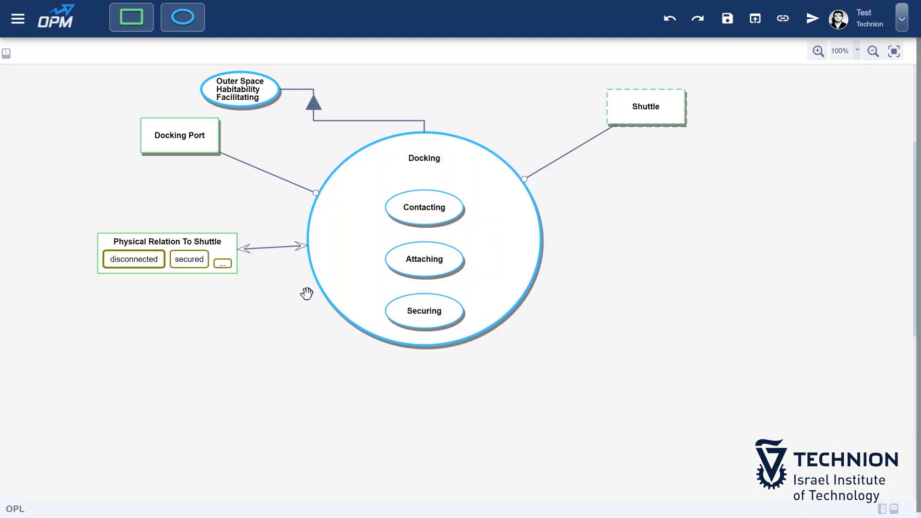
{"action": "left_click", "coordinate": [248, 249]}
{"action": "left_click_drag", "start_coordinate": [181, 148], "coordinate": [169, 239]}
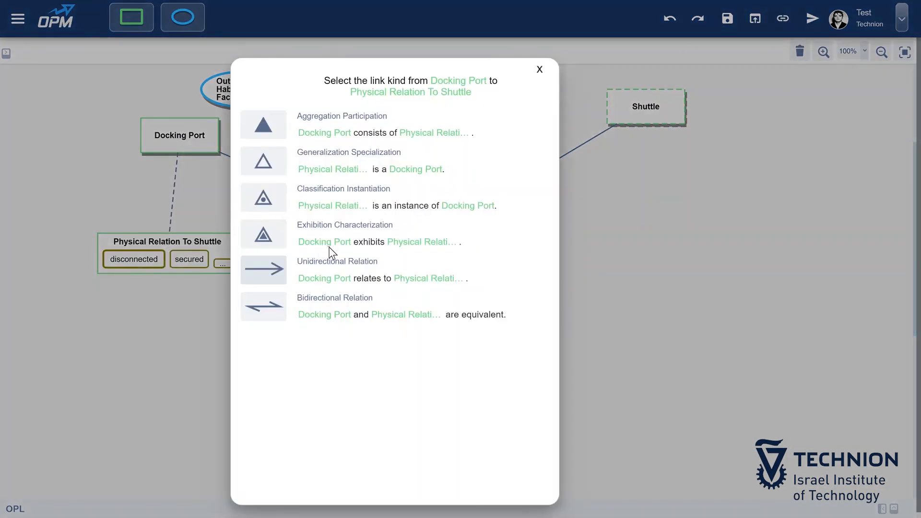
{"action": "left_click", "coordinate": [264, 235]}
{"action": "left_click_drag", "start_coordinate": [255, 163], "coordinate": [76, 181]}
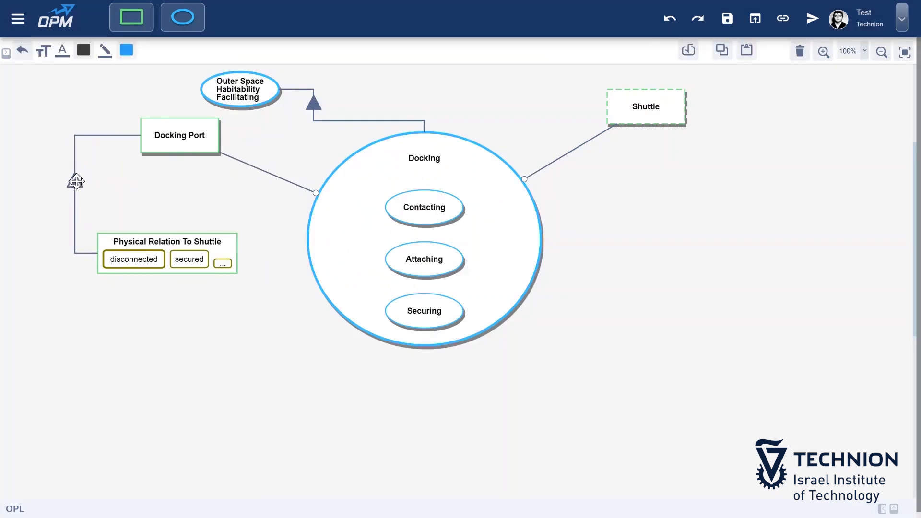
- Express the hidden states of the Physical Relation To Shuttle object
{"action": "left_click", "coordinate": [173, 242]}
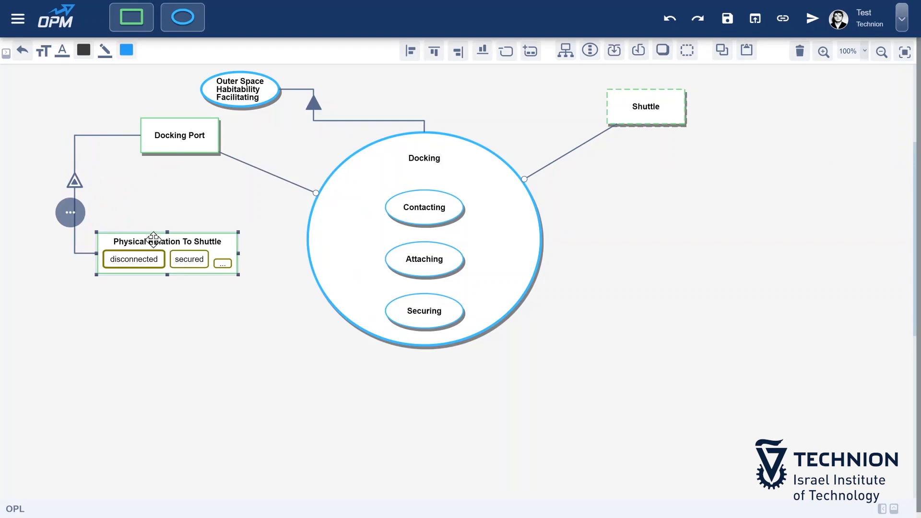
{"action": "left_click", "coordinate": [70, 212]}
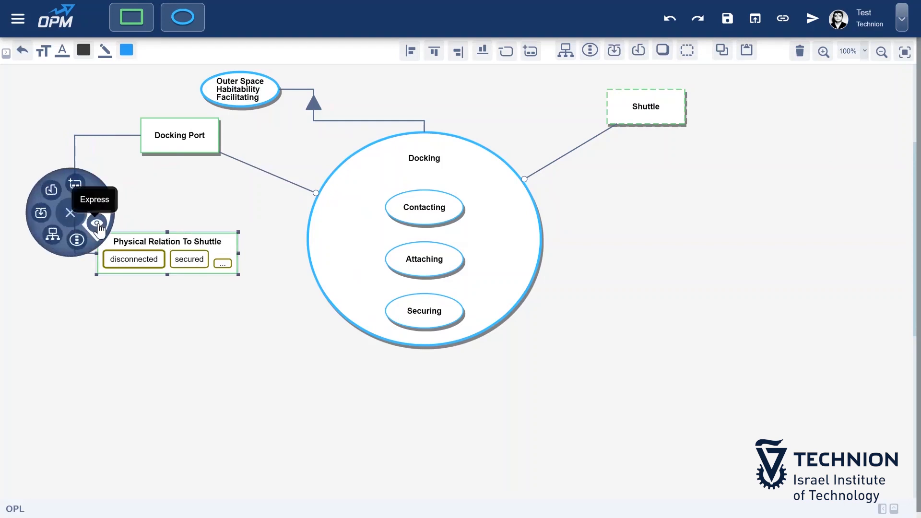
{"action": "left_click", "coordinate": [97, 224]}
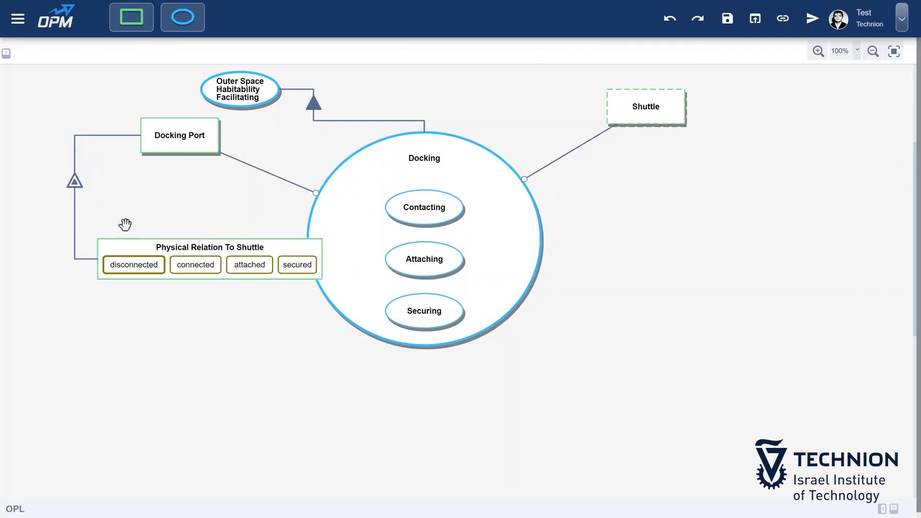
- Arrange the Physical Relation To Shuttle states along the object's right side and tidy the object and its exhibition link beneath Docking Port
{"action": "left_click", "coordinate": [204, 247]}
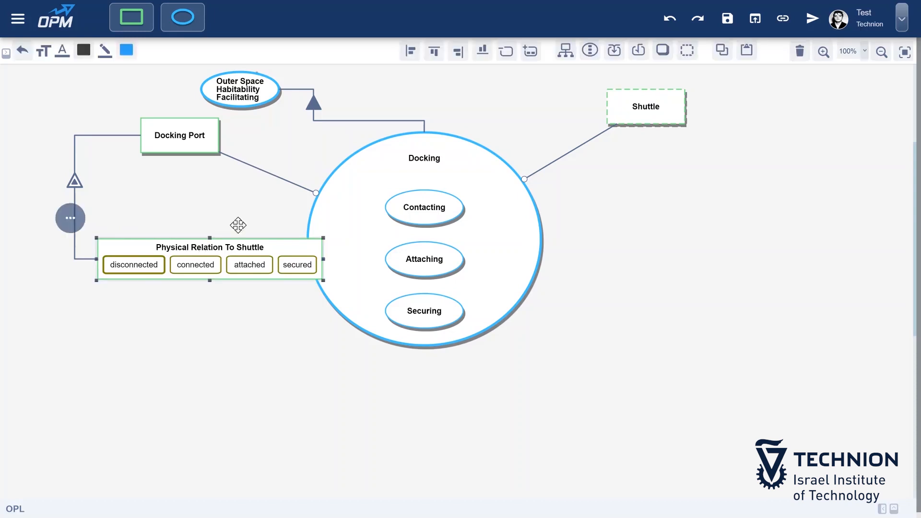
{"action": "left_click", "coordinate": [456, 53]}
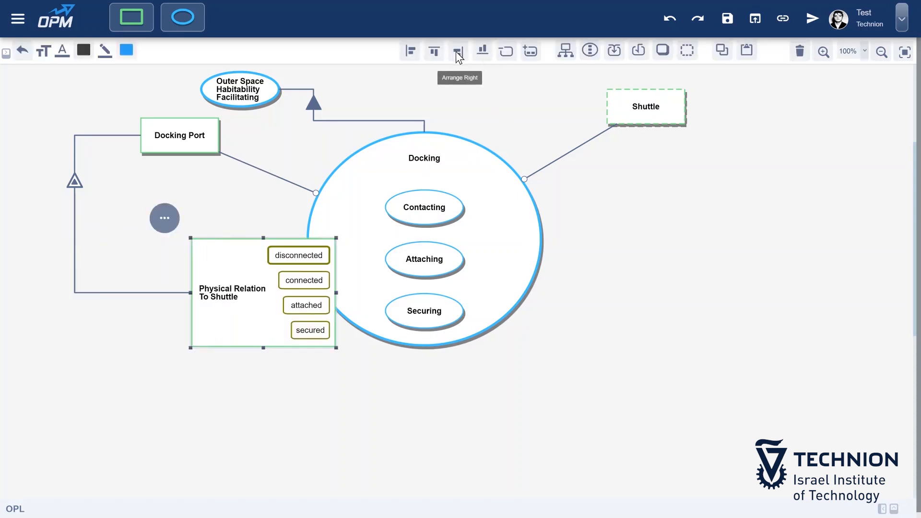
{"action": "left_click", "coordinate": [241, 206]}
{"action": "left_click_drag", "start_coordinate": [231, 293], "coordinate": [184, 257]}
{"action": "left_click_drag", "start_coordinate": [74, 181], "coordinate": [125, 186]}
{"action": "left_click", "coordinate": [167, 173]}
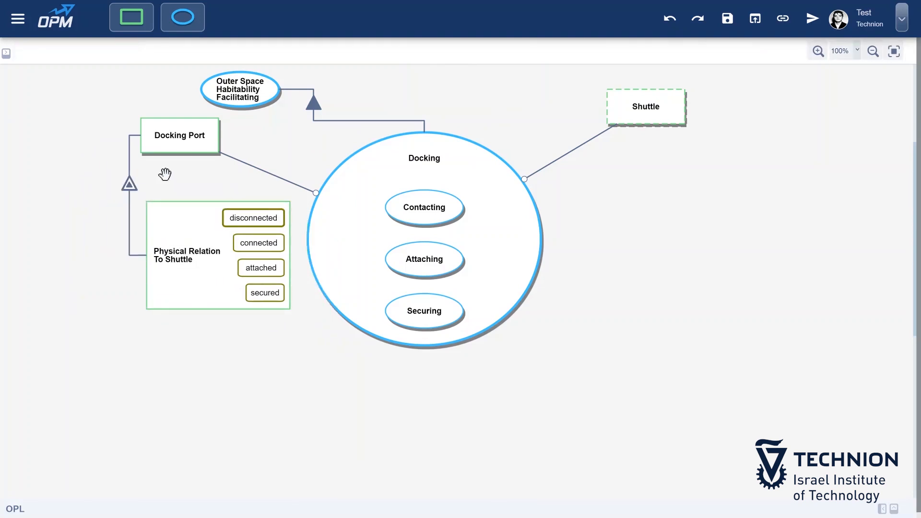
{"action": "left_click_drag", "start_coordinate": [173, 144], "coordinate": [178, 144]}
{"action": "left_click", "coordinate": [62, 174]}
- Add In/Out Link Pairs from disconnected to Contacting, connected to Attaching, and attached to Securing
{"action": "left_click_drag", "start_coordinate": [284, 213], "coordinate": [408, 207]}
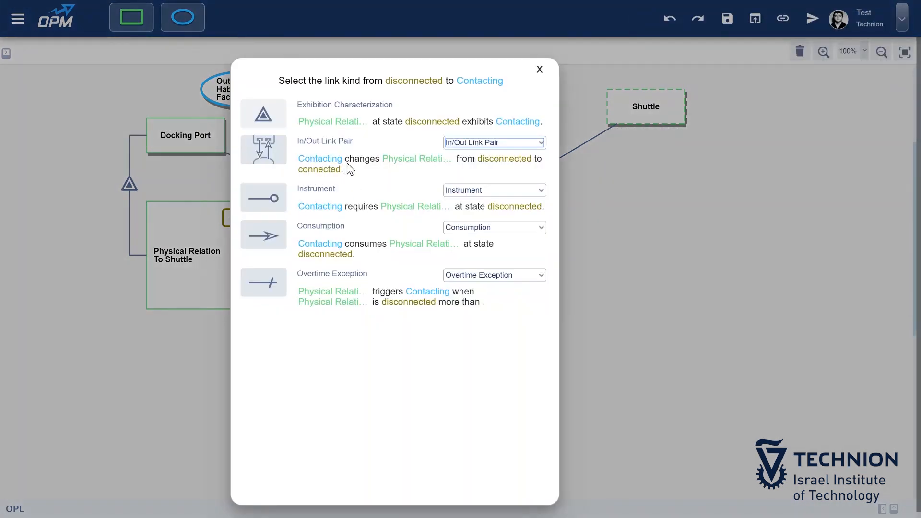
{"action": "left_click", "coordinate": [269, 154]}
{"action": "left_click_drag", "start_coordinate": [282, 246], "coordinate": [415, 264]}
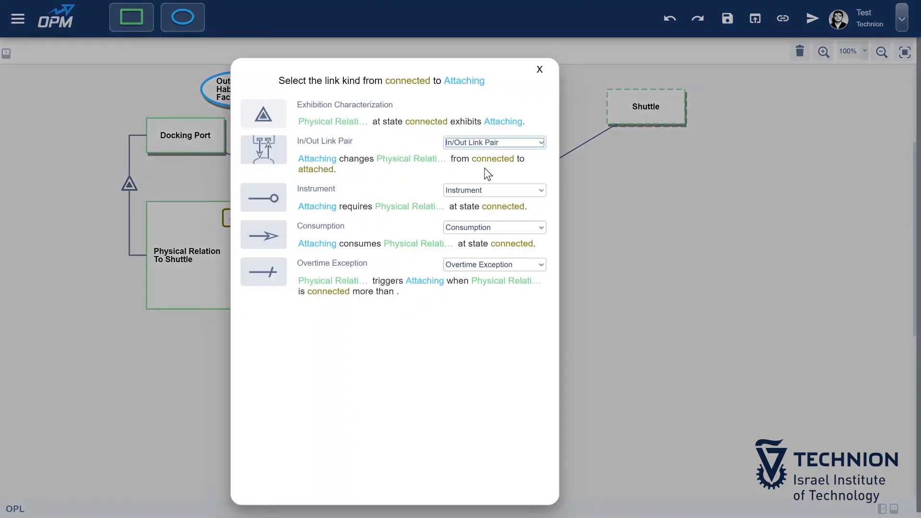
{"action": "left_click", "coordinate": [263, 143]}
{"action": "left_click_drag", "start_coordinate": [277, 269], "coordinate": [409, 311]}
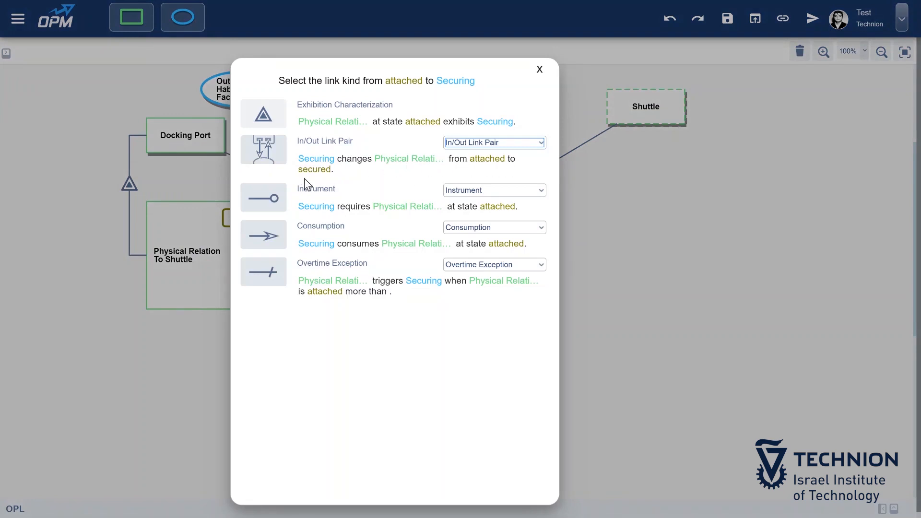
{"action": "left_click", "coordinate": [274, 160]}
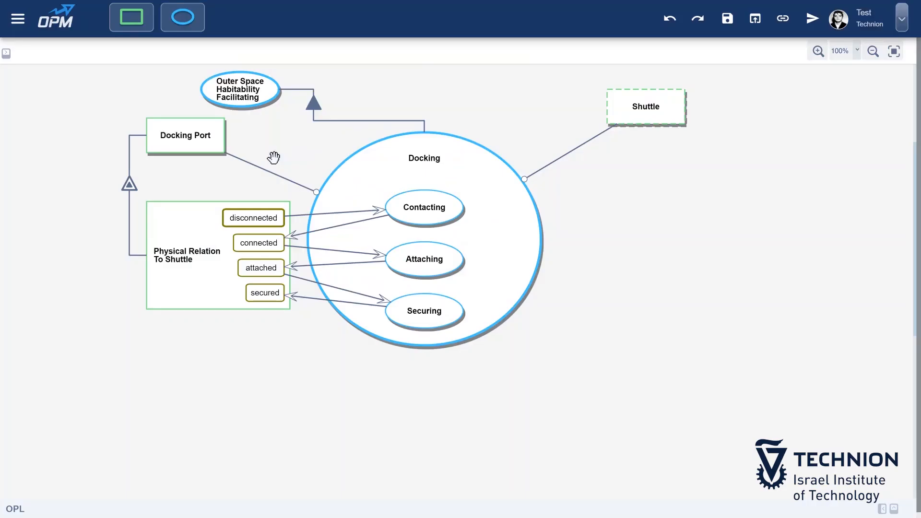
- Add two objects named ISS Astronaut Group and Astronaut below the Docking process
{"action": "left_click_drag", "start_coordinate": [131, 17], "coordinate": [536, 384]}
{"action": "type", "text": "ISS Astronaut Group"}
{"action": "key", "text": "Return"}
{"action": "left_click_drag", "start_coordinate": [132, 18], "coordinate": [422, 411]}
{"action": "type", "text": "Astronaut"}
{"action": "left_click", "coordinate": [598, 391]}
- Link ISS Astronaut Group to Astronaut with Aggregation Participation, and connect Astronaut to Securing with an Agent link
{"action": "left_click_drag", "start_coordinate": [502, 373], "coordinate": [435, 416]}
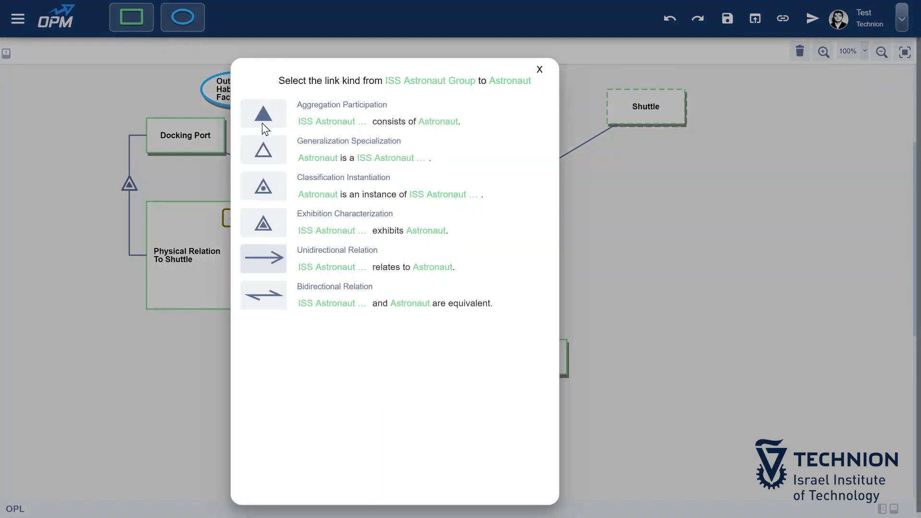
{"action": "left_click", "coordinate": [262, 123]}
{"action": "left_click_drag", "start_coordinate": [605, 383], "coordinate": [578, 382]}
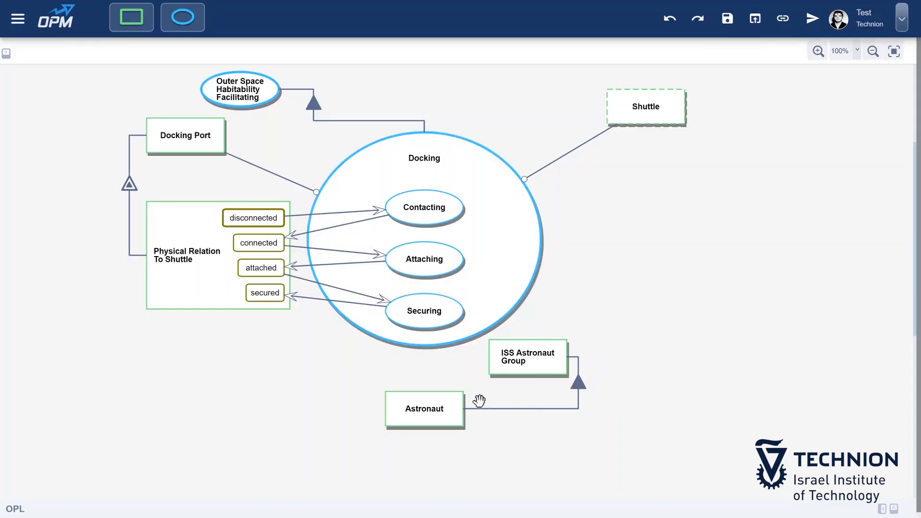
{"action": "left_click_drag", "start_coordinate": [424, 392], "coordinate": [424, 318]}
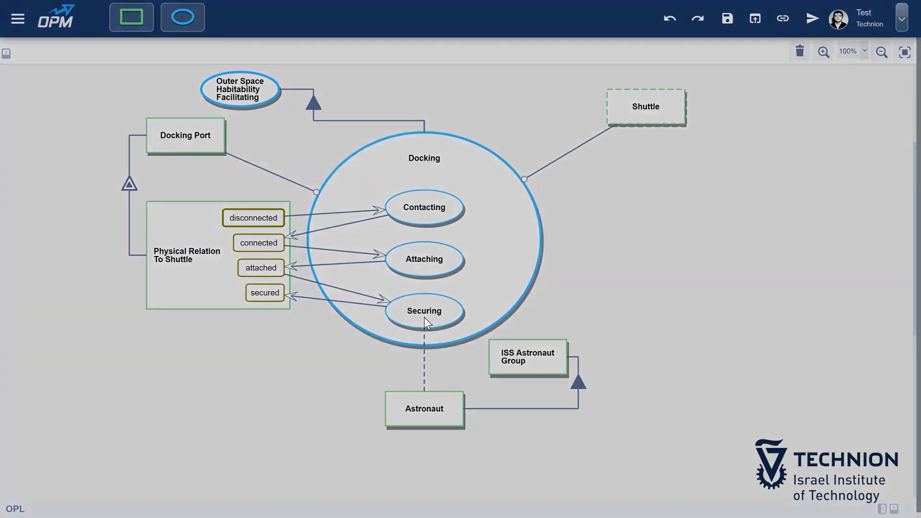
{"action": "left_click", "coordinate": [278, 152]}
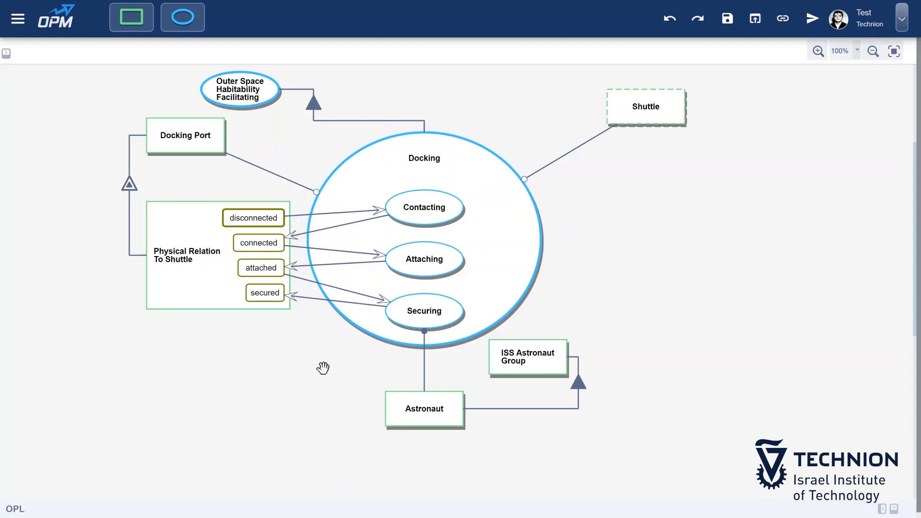
- Add a process named Approaching, set its affiliation to environmental, and place it beneath Shuttle
{"action": "left_click_drag", "start_coordinate": [189, 26], "coordinate": [671, 231]}
{"action": "type", "text": "Approaching"}
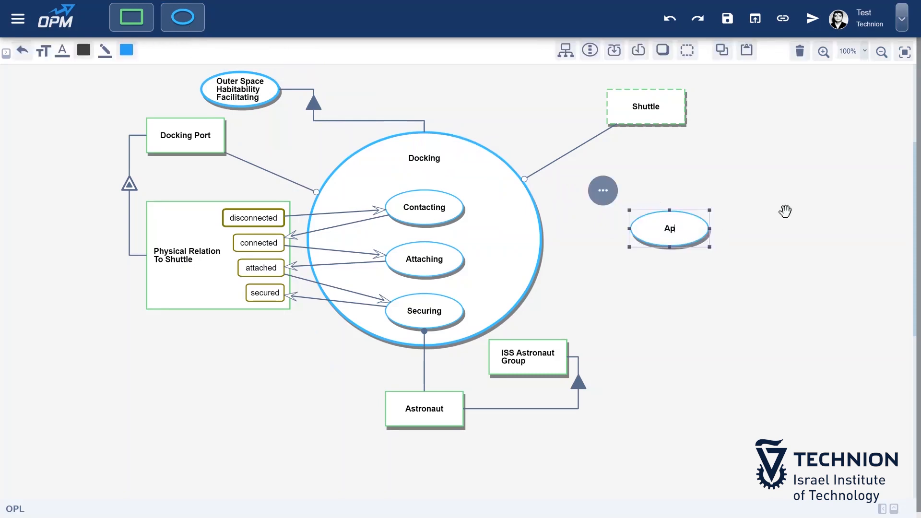
{"action": "left_click", "coordinate": [687, 50]}
{"action": "left_click", "coordinate": [728, 155]}
{"action": "left_click_drag", "start_coordinate": [675, 224], "coordinate": [655, 212]}
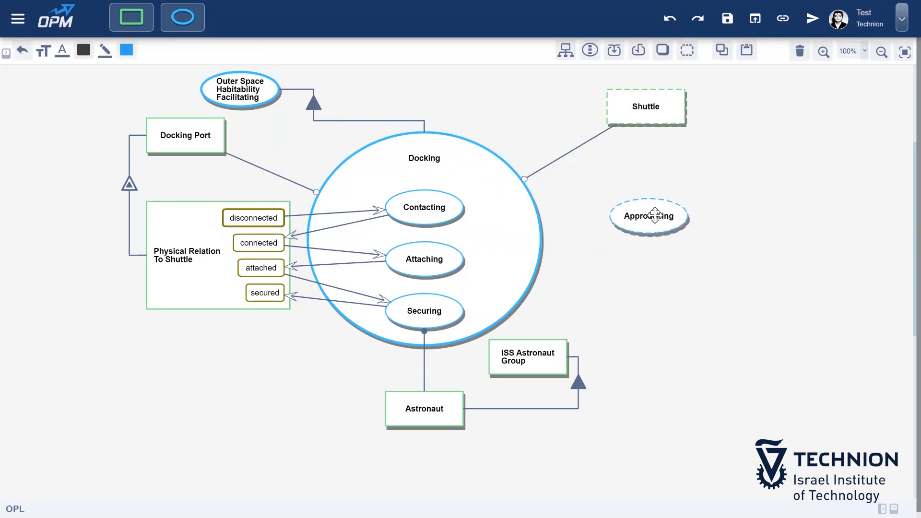
- Remove the instrument link between Shuttle and Docking, and connect Shuttle to Approaching with an Instrument link
{"action": "left_click", "coordinate": [539, 164]}
{"action": "left_click", "coordinate": [531, 179]}
{"action": "left_click_drag", "start_coordinate": [653, 119], "coordinate": [656, 217]}
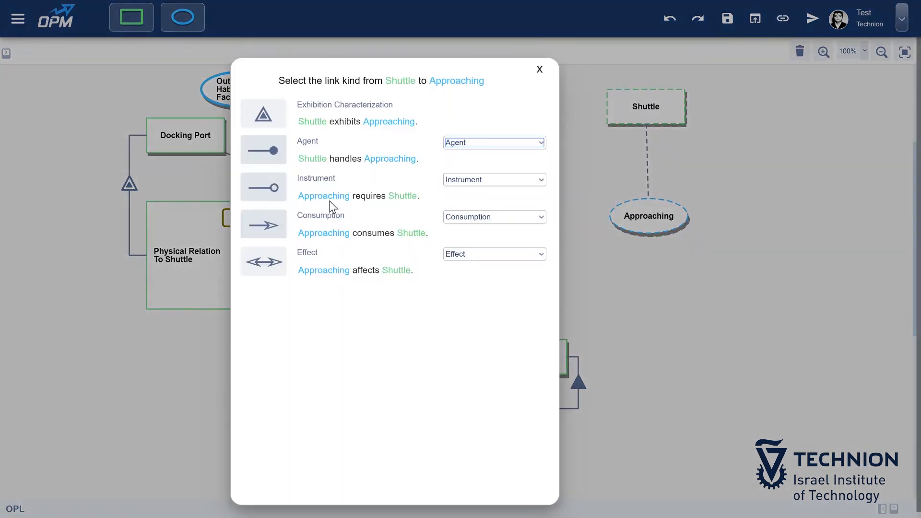
{"action": "left_click", "coordinate": [264, 186]}
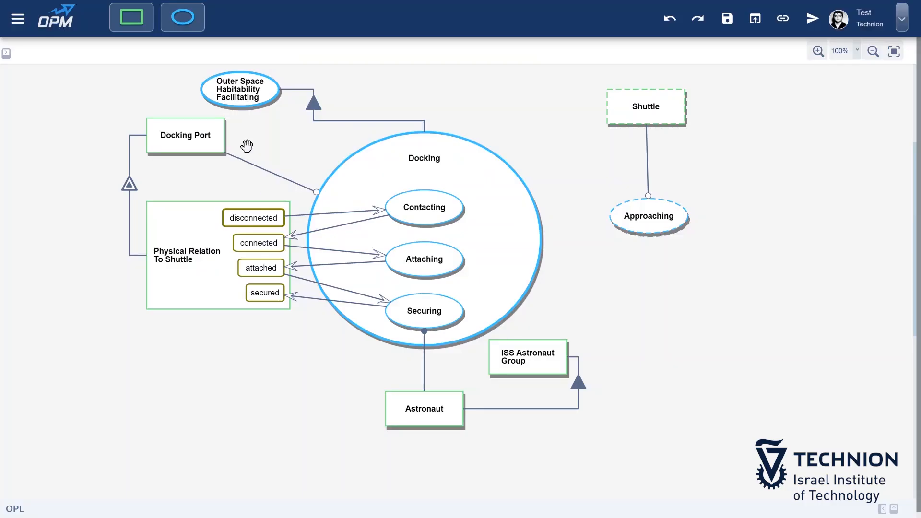
- Add an informatical, environmental object named Speed Relative To Docking Port between Docking and Shuttle
{"action": "left_click_drag", "start_coordinate": [136, 19], "coordinate": [562, 163]}
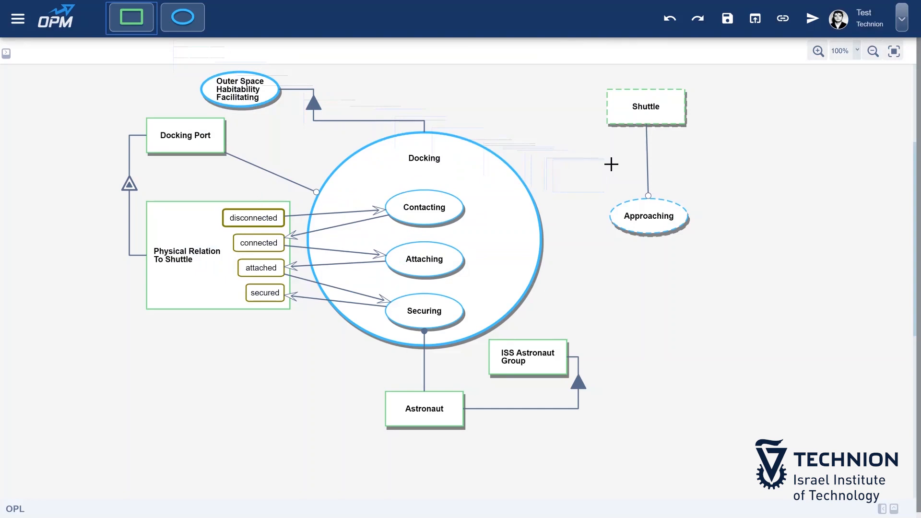
{"action": "type", "text": "Speed Relative To"}
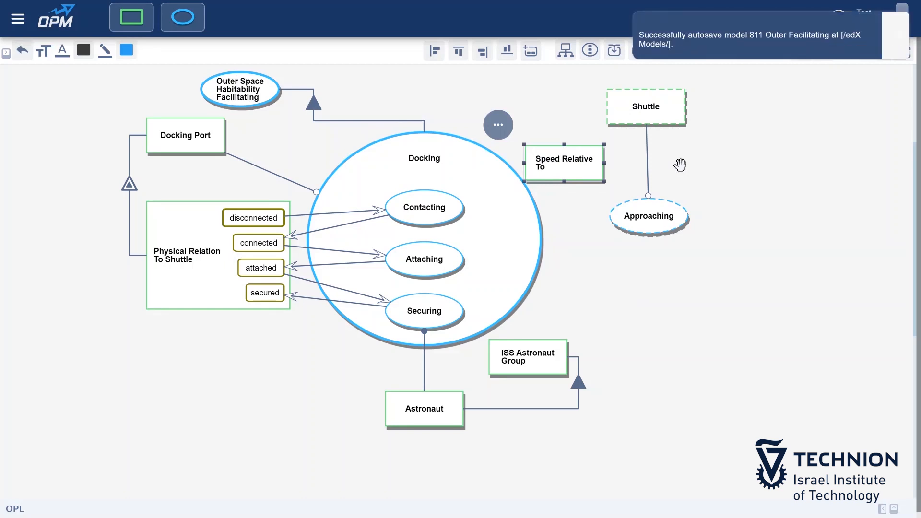
{"action": "type", "text": " Docking Port"}
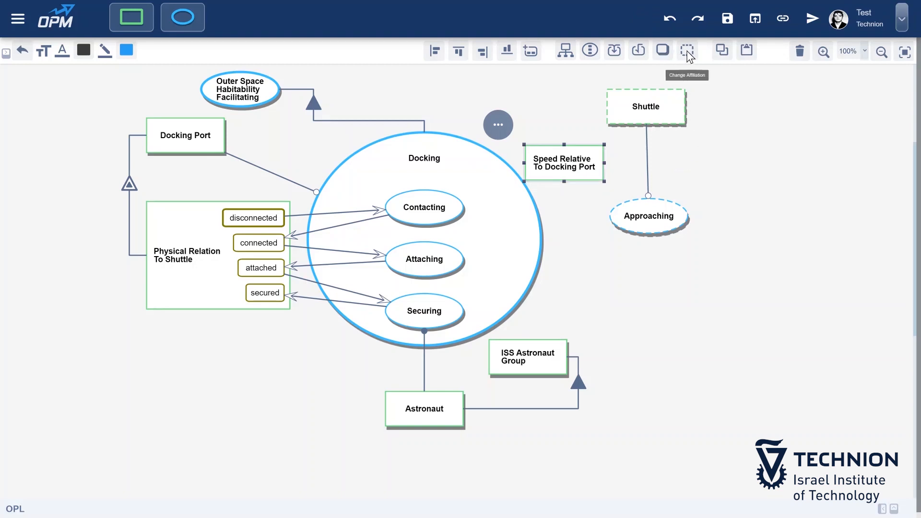
- Move Shuttle and Approaching away from Docking, and place Speed Relative To Docking Port beside Approaching
{"action": "left_click_drag", "start_coordinate": [644, 108], "coordinate": [694, 116]}
{"action": "left_click_drag", "start_coordinate": [649, 216], "coordinate": [692, 213]}
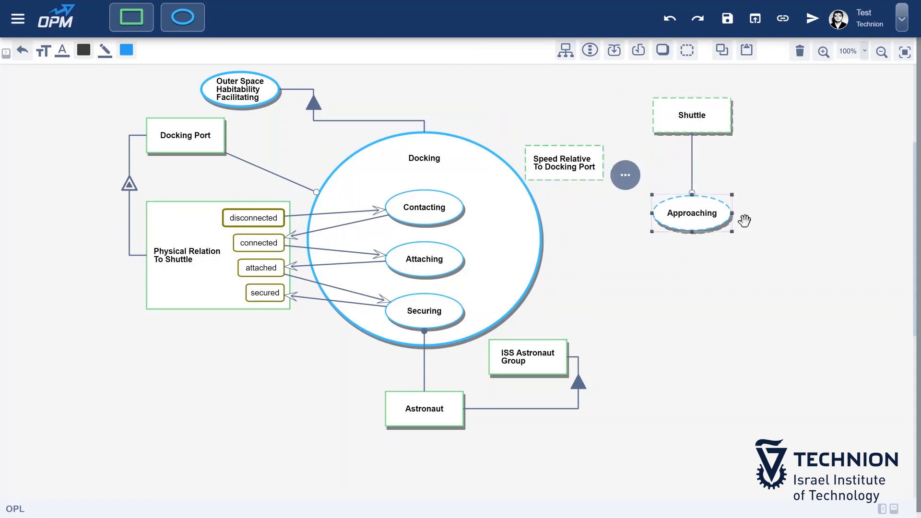
{"action": "left_click_drag", "start_coordinate": [564, 162], "coordinate": [595, 202]}
- Connect Shuttle to Speed Relative To Docking Port with an Exhibition Characterization link and place its triangle between the two objects
{"action": "left_click_drag", "start_coordinate": [636, 164], "coordinate": [595, 201]}
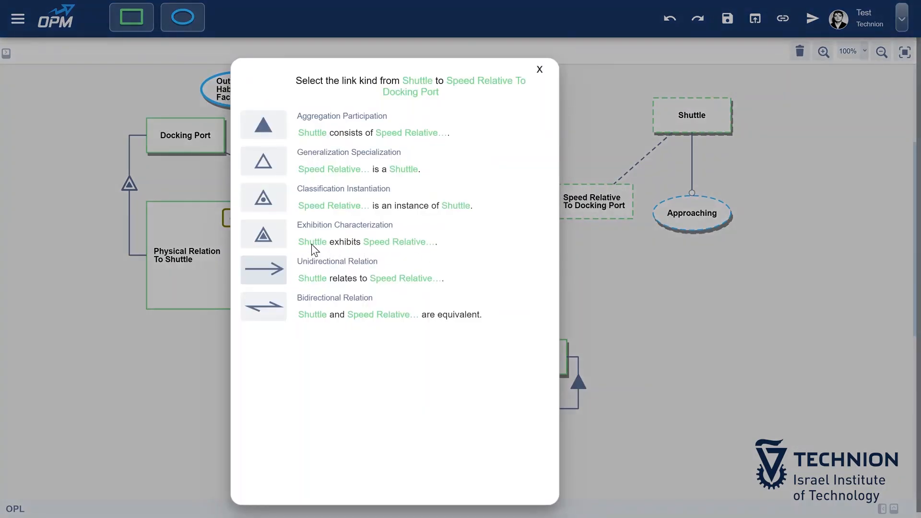
{"action": "left_click", "coordinate": [265, 235]}
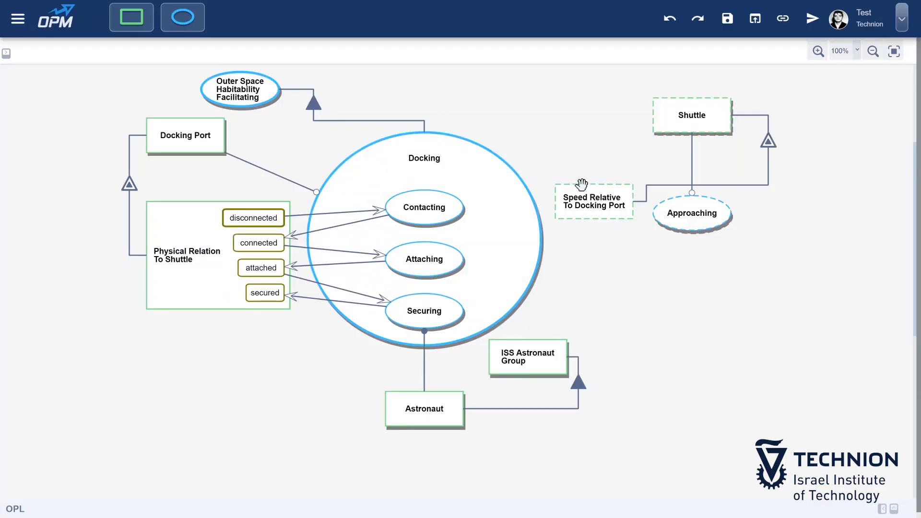
{"action": "left_click_drag", "start_coordinate": [770, 142], "coordinate": [649, 154]}
{"action": "left_click_drag", "start_coordinate": [695, 114], "coordinate": [710, 116]}
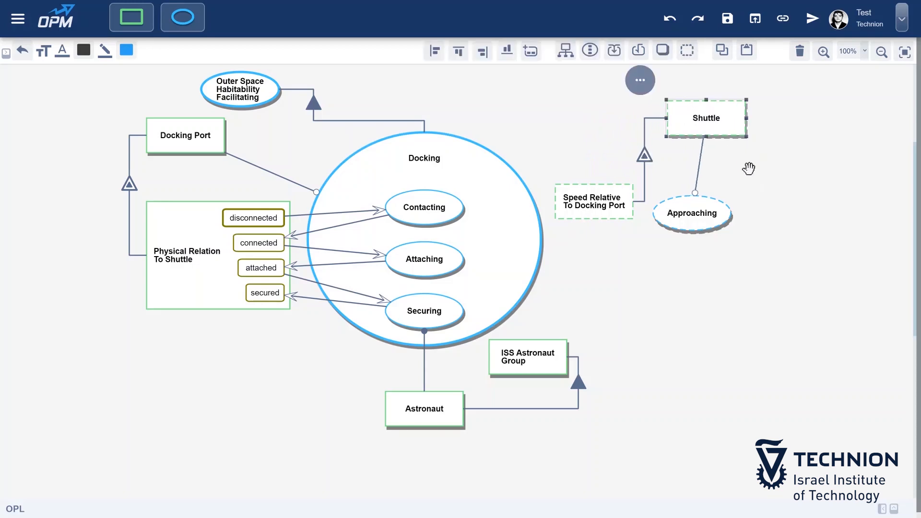
{"action": "left_click", "coordinate": [748, 168]}
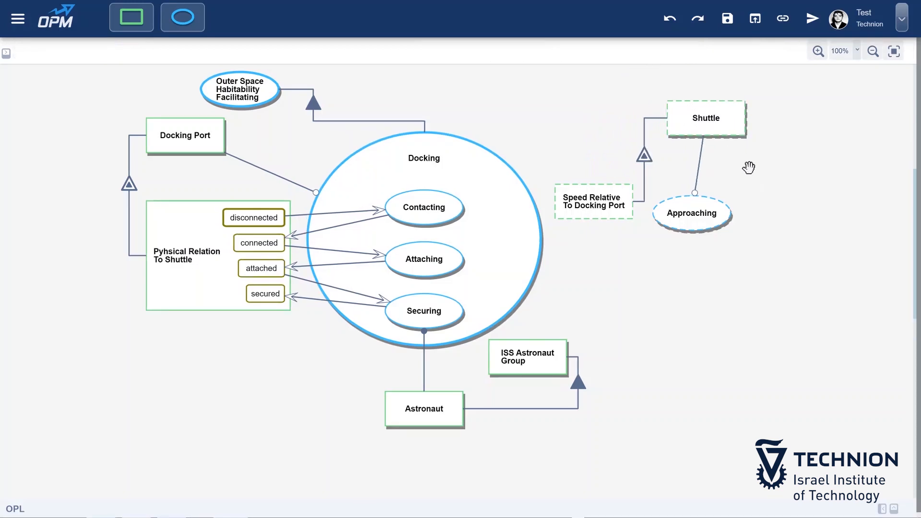
- Append the unit [fps] to the name of the Speed Relative To Docking Port object
{"action": "left_click", "coordinate": [618, 206]}
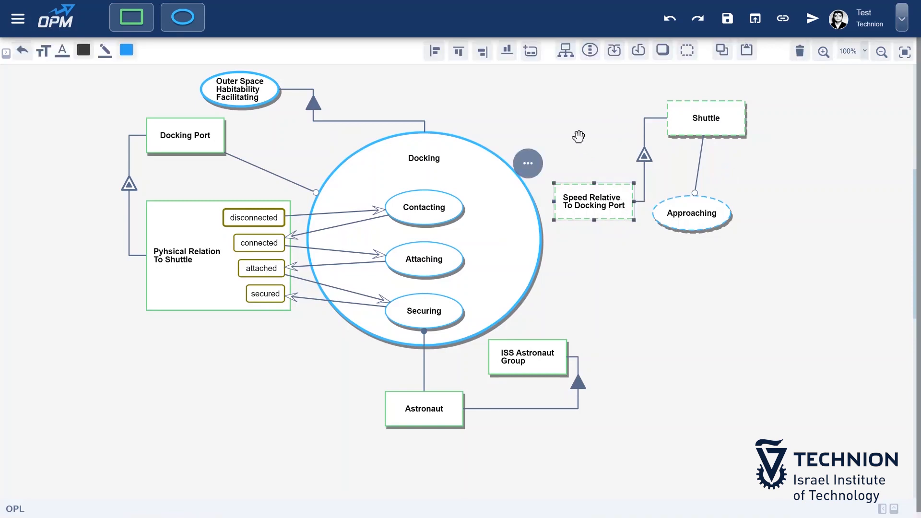
{"action": "double_click", "coordinate": [623, 207]}
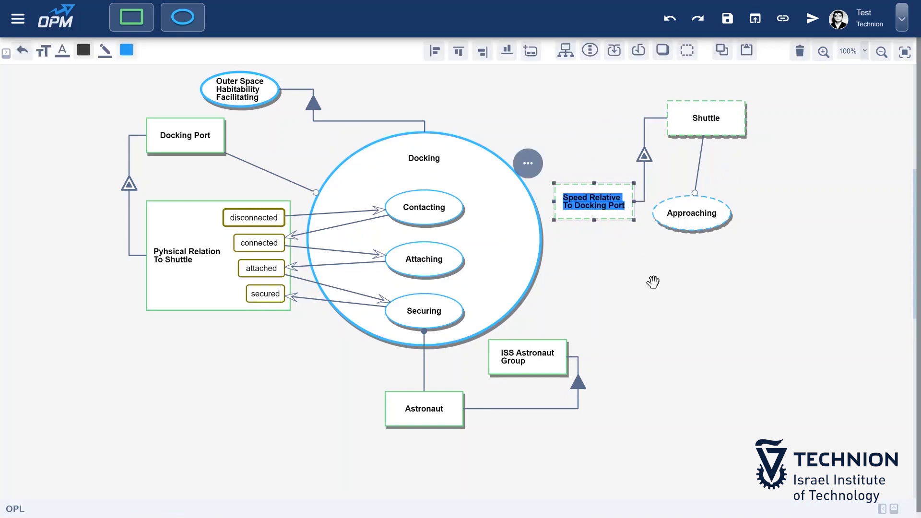
{"action": "left_click", "coordinate": [622, 207]}
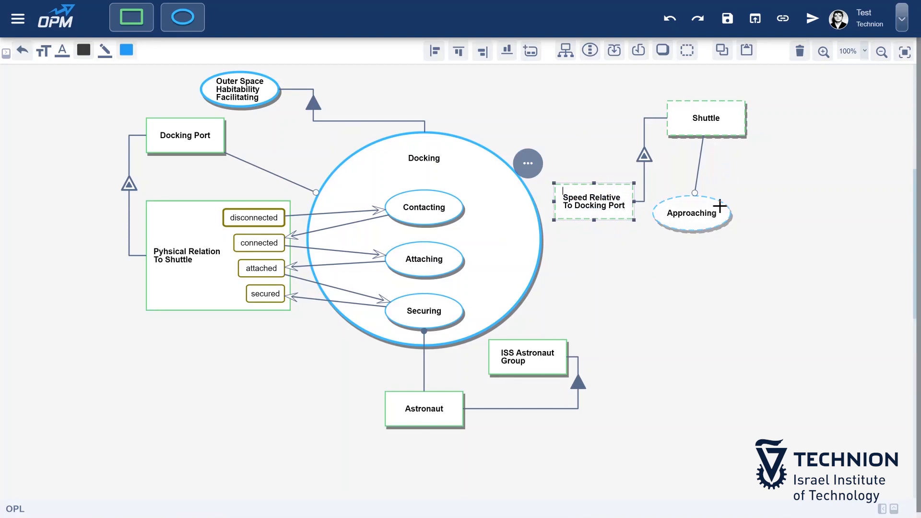
{"action": "type", "text": "[fps"}
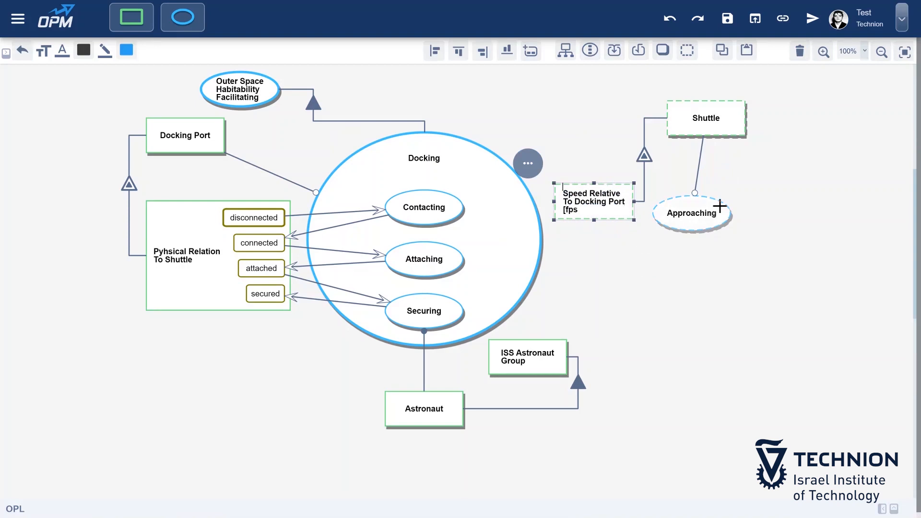
{"action": "left_click", "coordinate": [669, 268]}
- Move Approaching farther below Shuttle, and give Speed Relative To Docking Port four states arranged along its left side
{"action": "left_click_drag", "start_coordinate": [691, 216], "coordinate": [743, 276]}
{"action": "left_click", "coordinate": [604, 201]}
{"action": "left_click", "coordinate": [531, 52]}
{"action": "left_click", "coordinate": [532, 52]}
{"action": "left_click", "coordinate": [532, 52]}
{"action": "left_click", "coordinate": [411, 52]}
{"action": "left_click", "coordinate": [613, 286]}
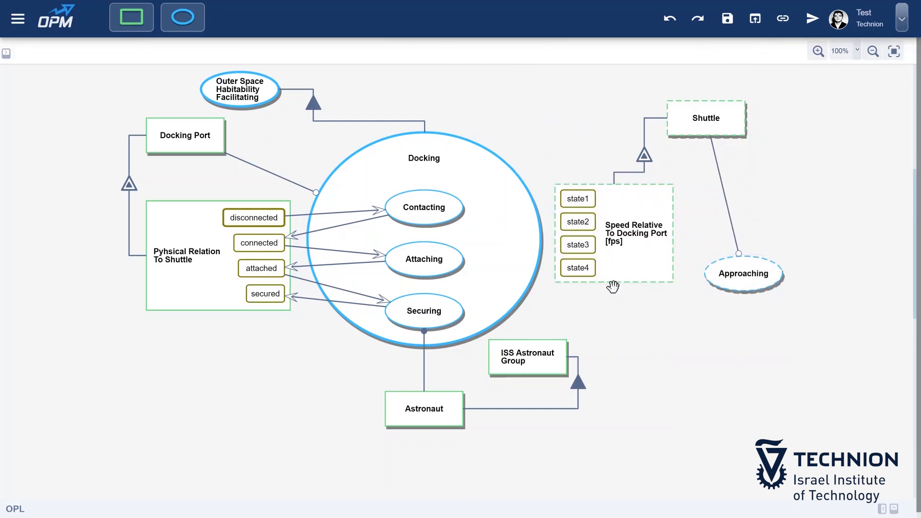
- Name the four states of Speed Relative To Docking Port, from first to last, v>0.1, v=0.1, 0 < v < 0.1 and v=0
{"action": "double_click", "coordinate": [579, 198]}
{"action": "type", "text": "v>0.1"}
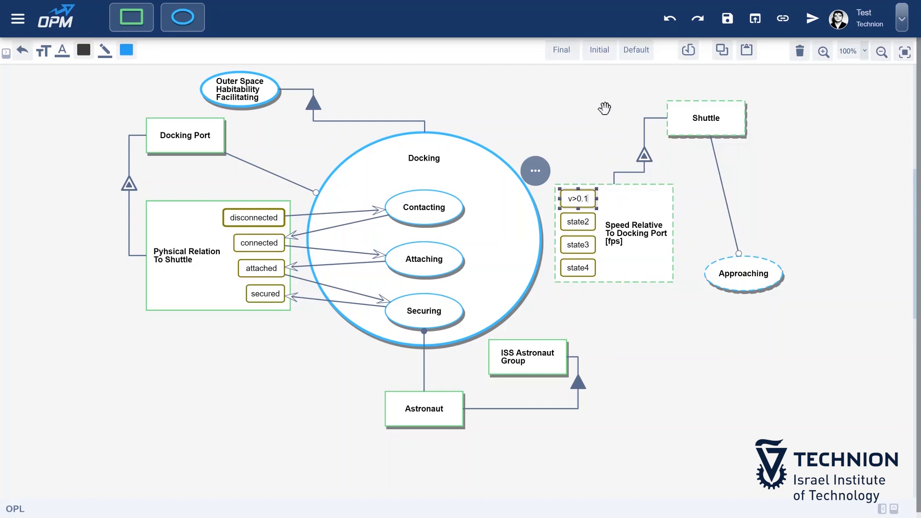
{"action": "left_click", "coordinate": [604, 108]}
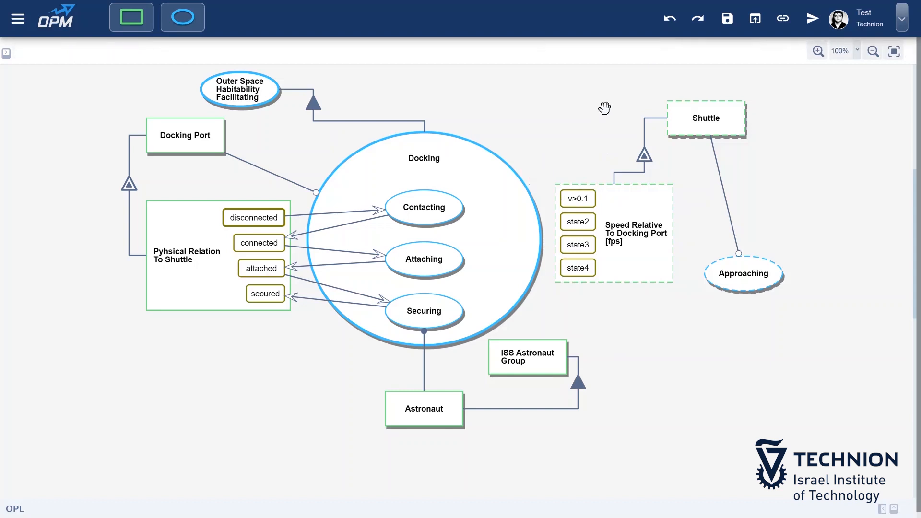
{"action": "double_click", "coordinate": [580, 221]}
{"action": "type", "text": "v=0.1"}
{"action": "double_click", "coordinate": [581, 246]}
{"action": "type", "text": "0"}
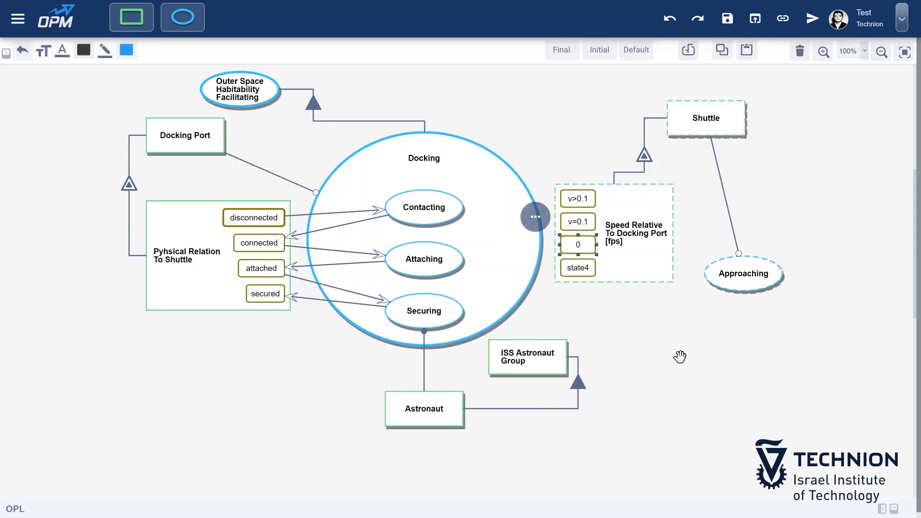
{"action": "type", "text": " < v < 0.1"}
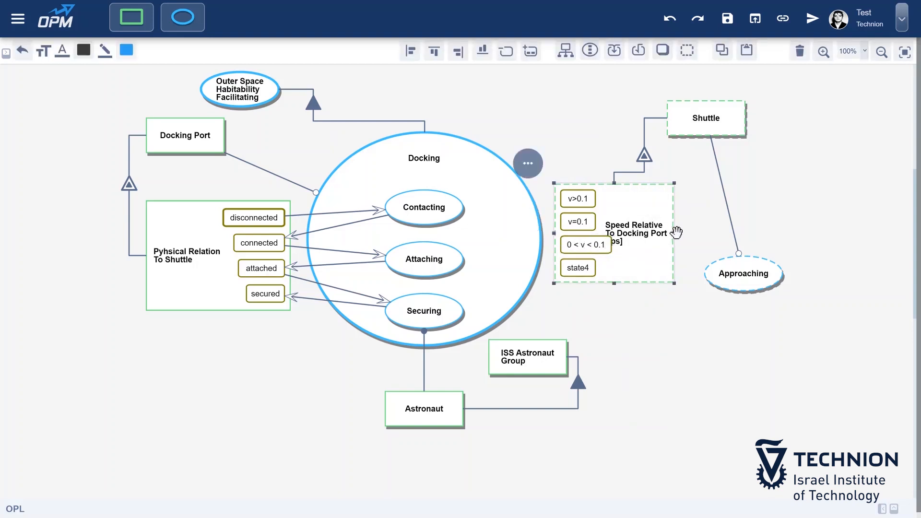
{"action": "key", "text": "Tab"}
{"action": "type", "text": "v"}
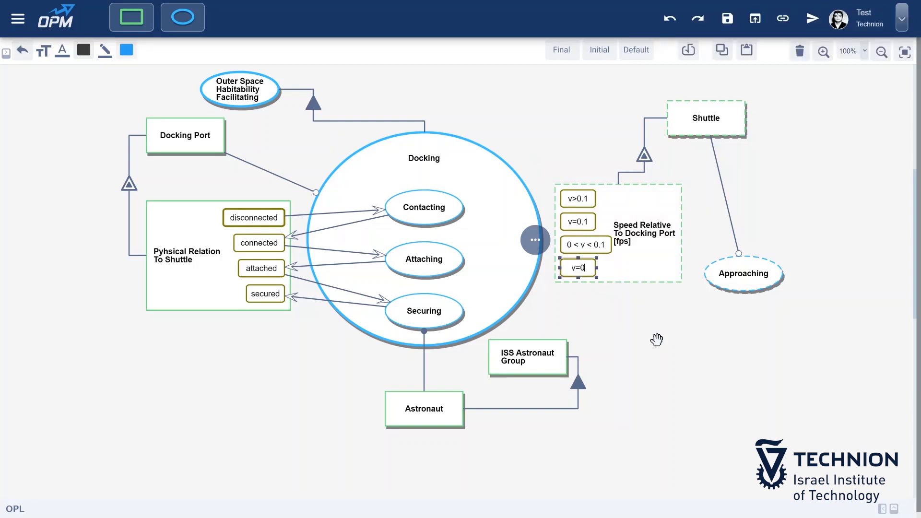
{"action": "left_click", "coordinate": [656, 340]}
- Rearrange the objects so Approaching sits just above Speed Relative To Docking Port, with Shuttle to the right of Approaching
{"action": "left_click", "coordinate": [647, 232]}
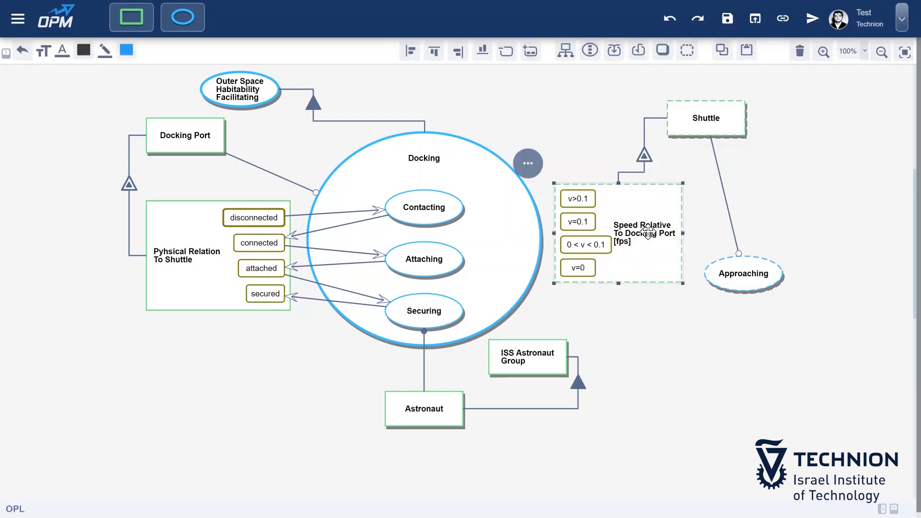
{"action": "left_click_drag", "start_coordinate": [648, 232], "coordinate": [645, 244]}
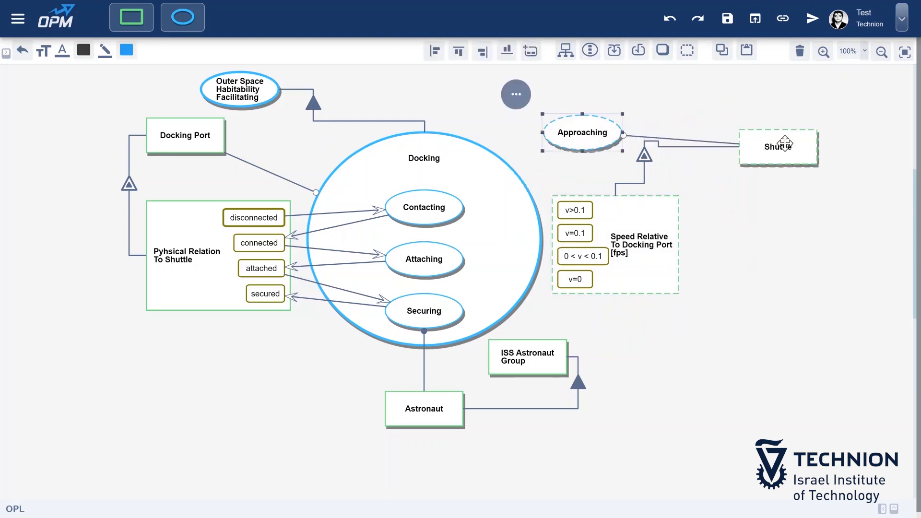
{"action": "left_click", "coordinate": [763, 139]}
{"action": "left_click_drag", "start_coordinate": [763, 139], "coordinate": [740, 138]}
{"action": "left_click_drag", "start_coordinate": [584, 134], "coordinate": [642, 146]}
{"action": "left_click", "coordinate": [563, 145]}
- Connect state v>0.1 to Approaching with an In/Out Link Pair, and reposition the returning arrowhead on the right side of v=0.1
{"action": "left_click_drag", "start_coordinate": [585, 202], "coordinate": [629, 150]}
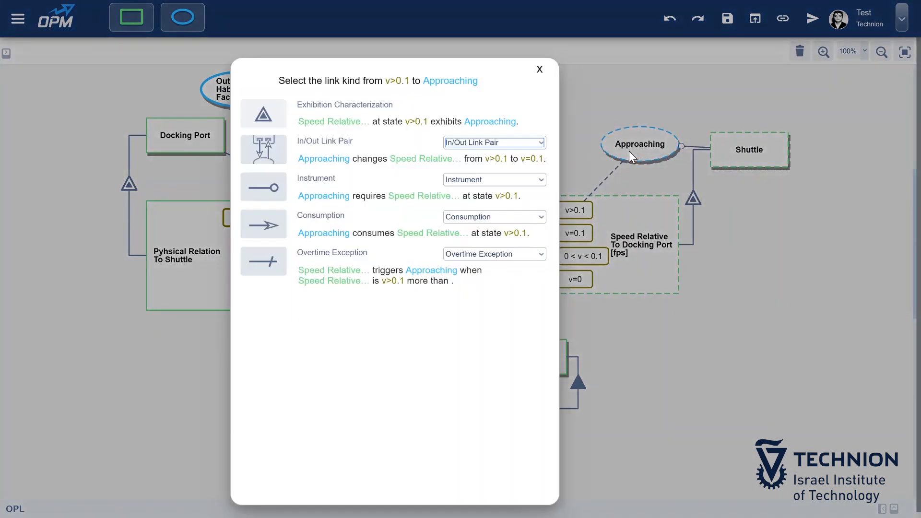
{"action": "left_click", "coordinate": [266, 156]}
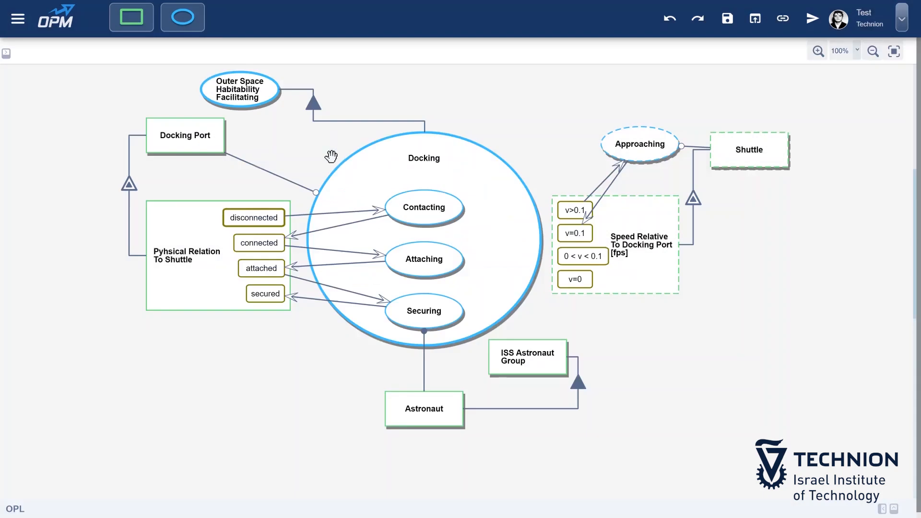
{"action": "left_click_drag", "start_coordinate": [583, 218], "coordinate": [594, 234]}
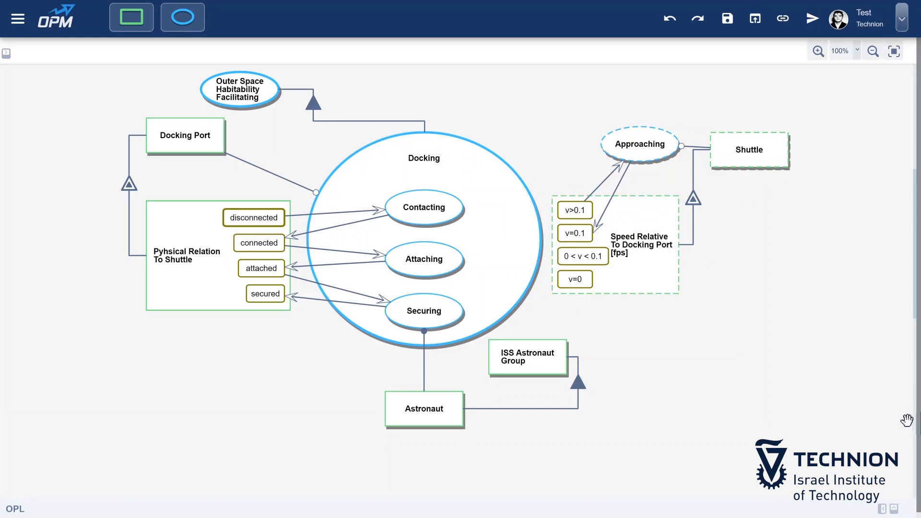
- Connect state v=0.1 to the Contacting subprocess with an In/Out Link Pair
{"action": "left_click", "coordinate": [562, 233]}
{"action": "left_click_drag", "start_coordinate": [553, 228], "coordinate": [431, 200]}
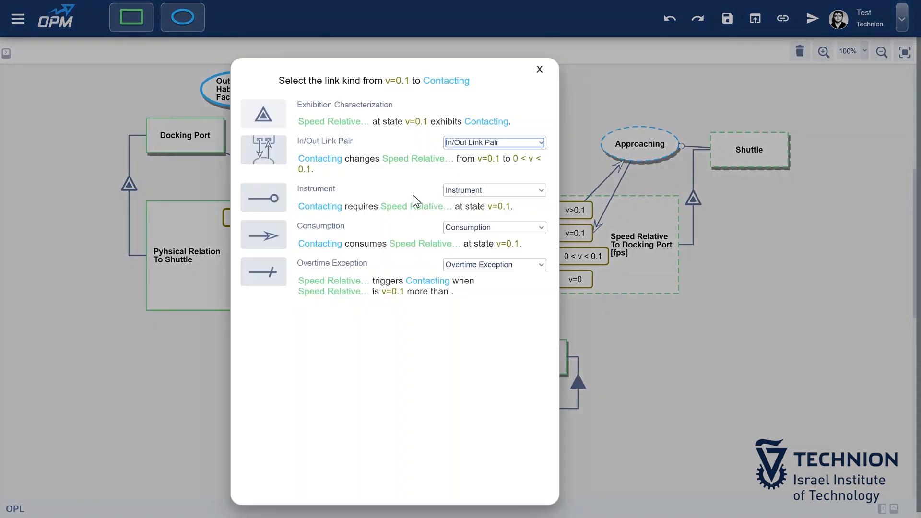
{"action": "left_click", "coordinate": [261, 147]}
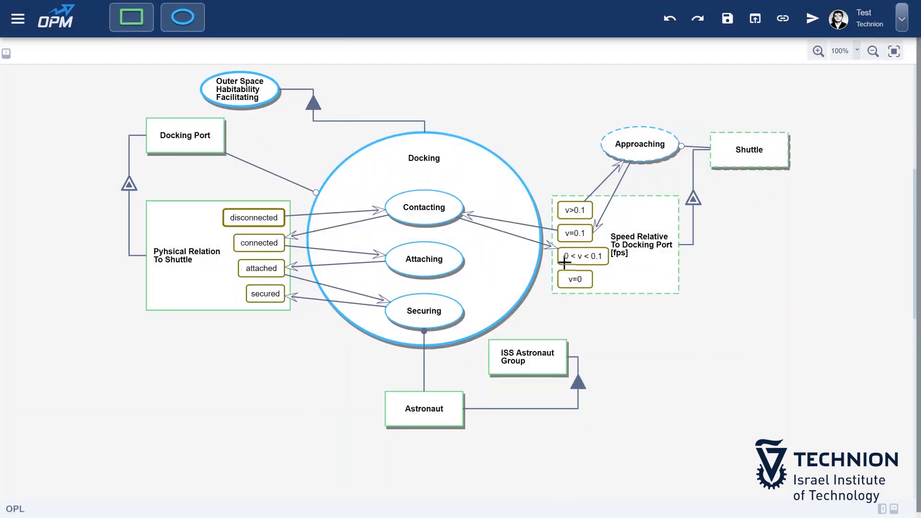
- Connect state 0 < v < 0.1 to Attaching with an In/Out Link Pair, and state v=0 to Securing with an Instrument link
{"action": "left_click_drag", "start_coordinate": [564, 259], "coordinate": [476, 260]}
{"action": "left_click_drag", "start_coordinate": [451, 259], "coordinate": [452, 259]}
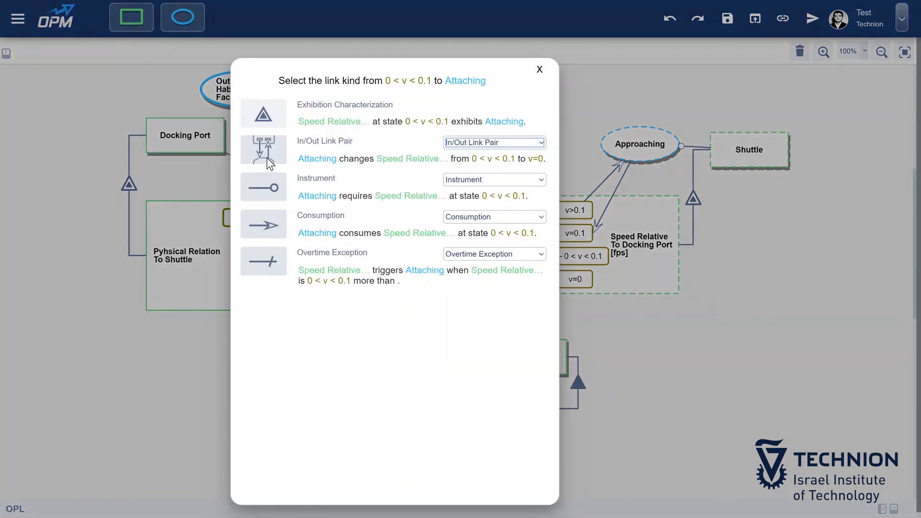
{"action": "left_click", "coordinate": [266, 157]}
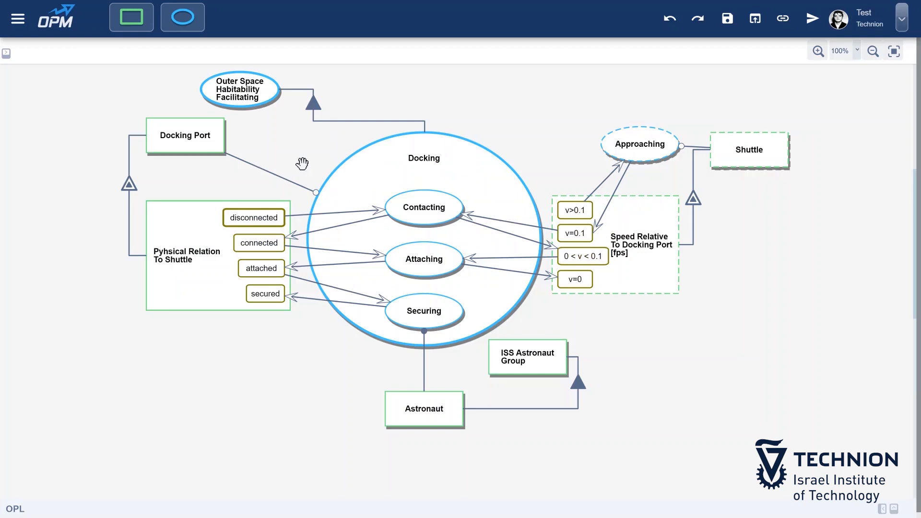
{"action": "left_click_drag", "start_coordinate": [565, 284], "coordinate": [447, 312]}
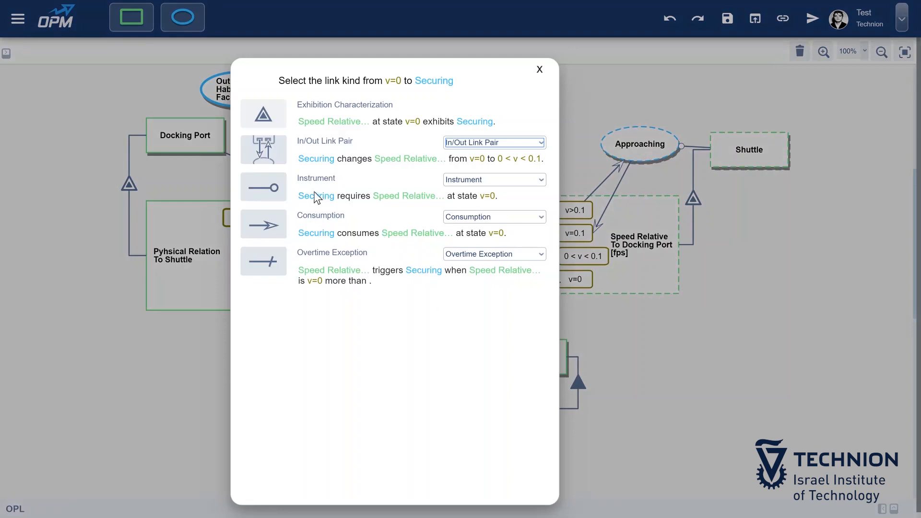
{"action": "left_click", "coordinate": [267, 190]}
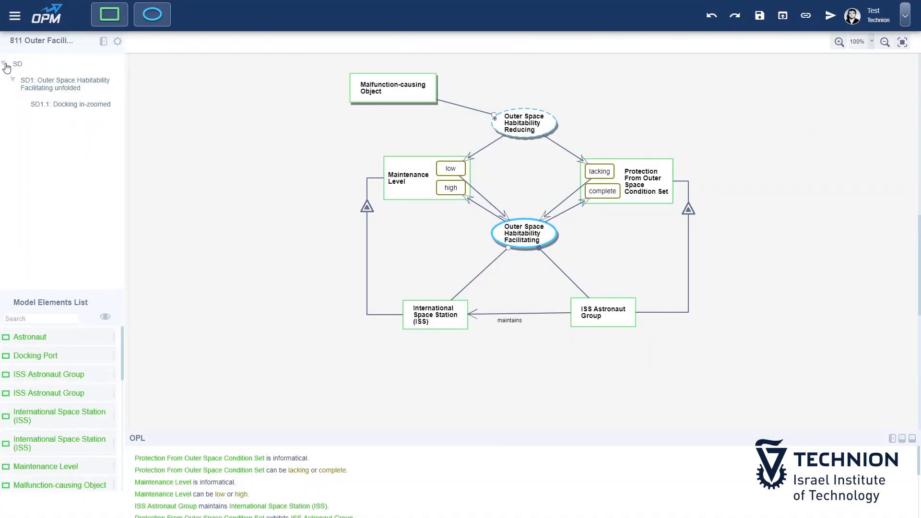
- Review the model hierarchy by viewing the SD1 unfolded diagram, the SD1.1 Docking in-zoomed diagram and the top-level SD in turn
{"action": "left_click", "coordinate": [13, 80]}
{"action": "left_click", "coordinate": [13, 81]}
{"action": "left_click", "coordinate": [43, 85]}
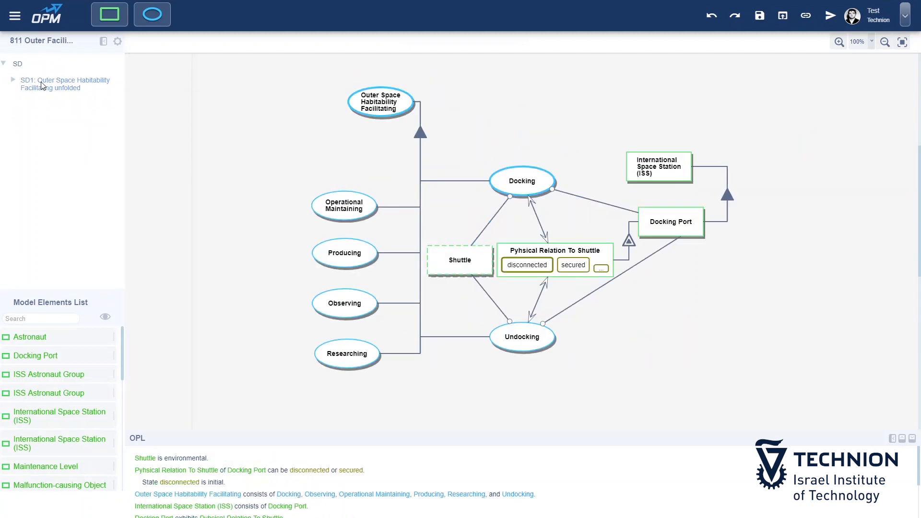
{"action": "left_click", "coordinate": [13, 80]}
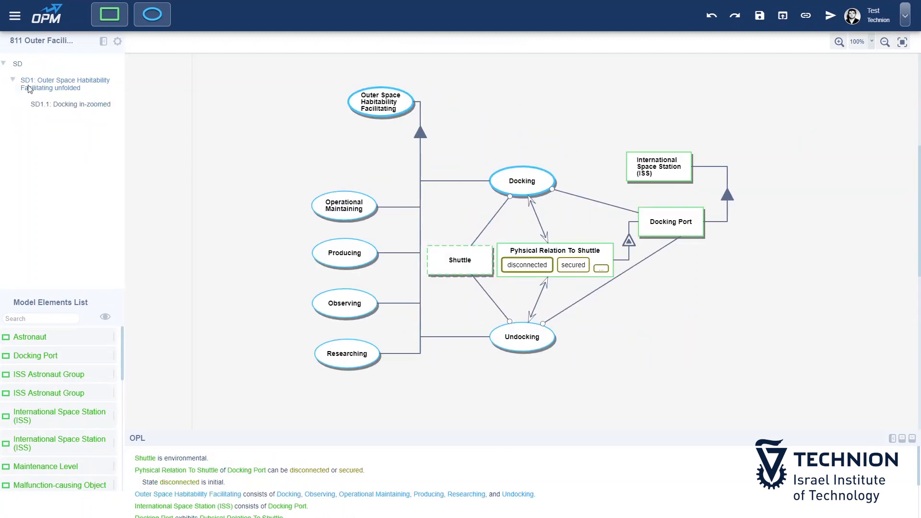
{"action": "left_click", "coordinate": [50, 104]}
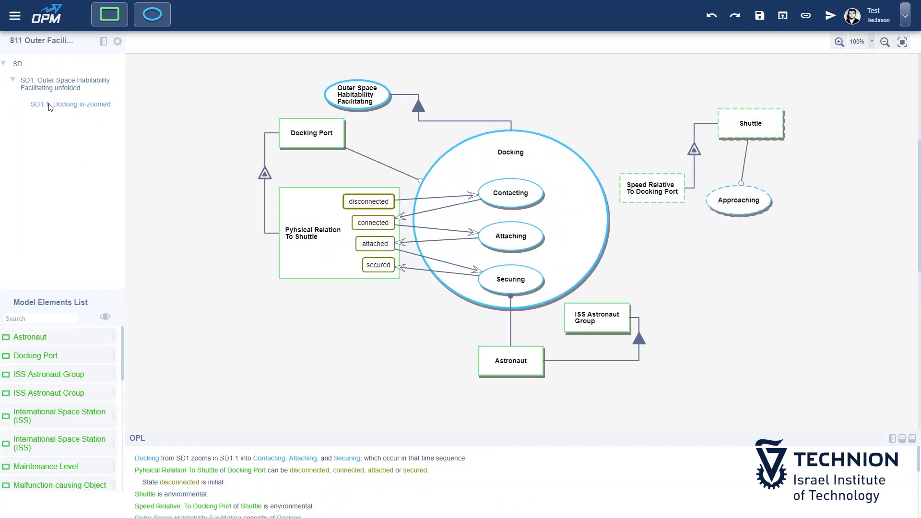
{"action": "left_click", "coordinate": [17, 65]}
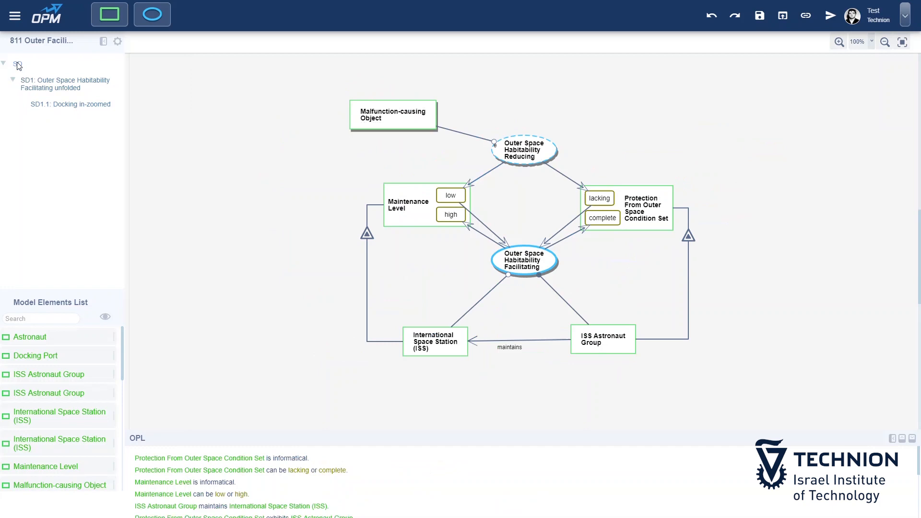